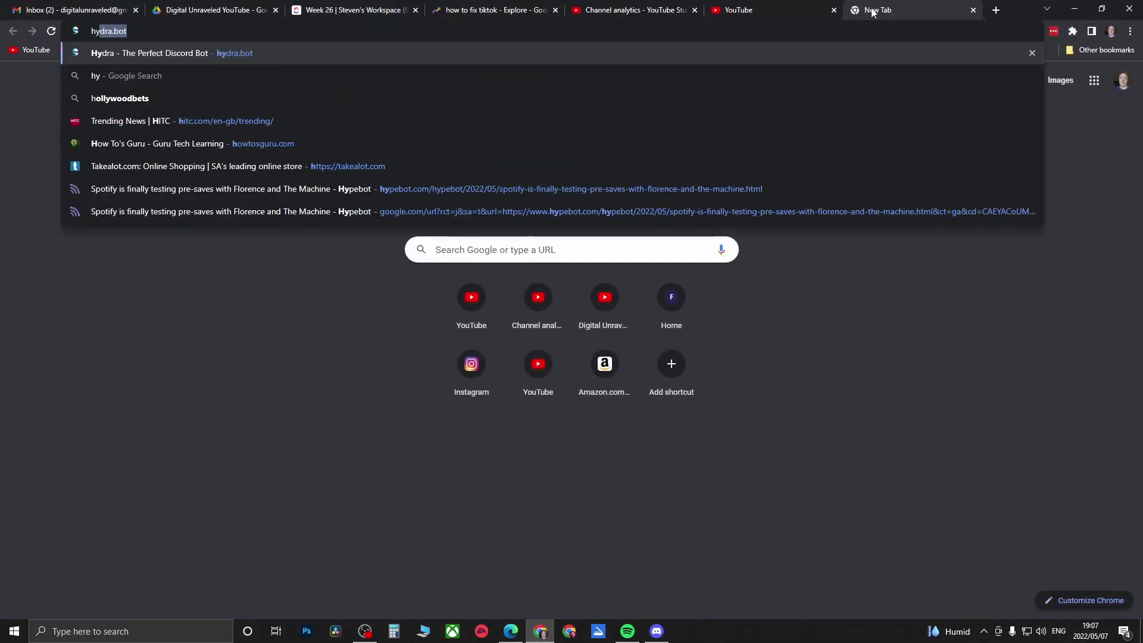
type("dra bot")
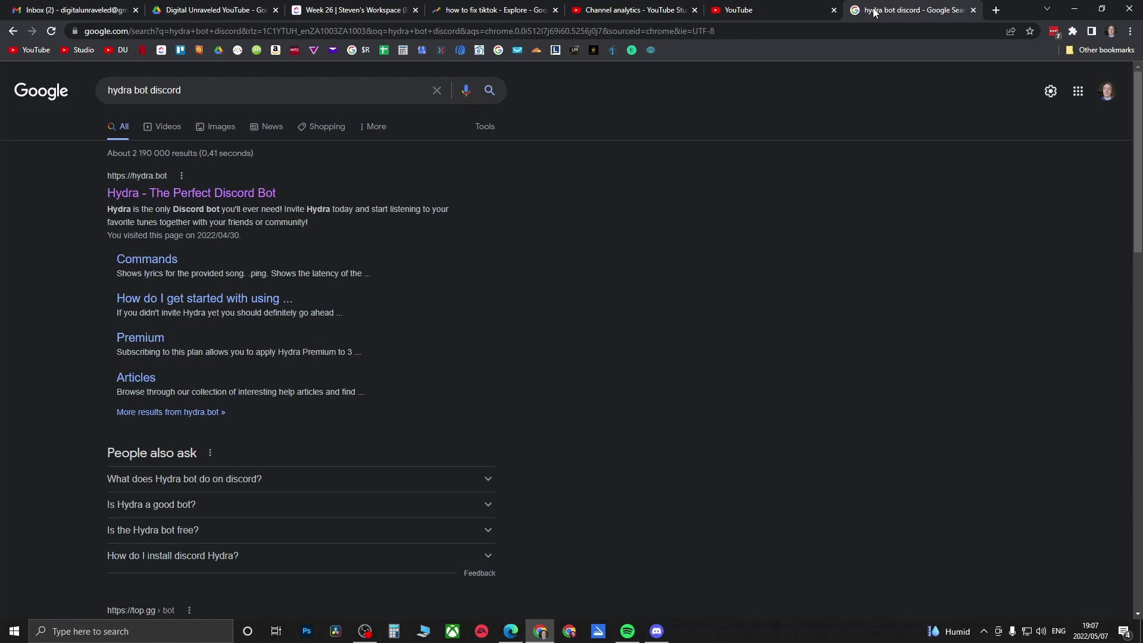
Open the "Hydra - The Perfect Discord Bot" search result
left_click(223, 193)
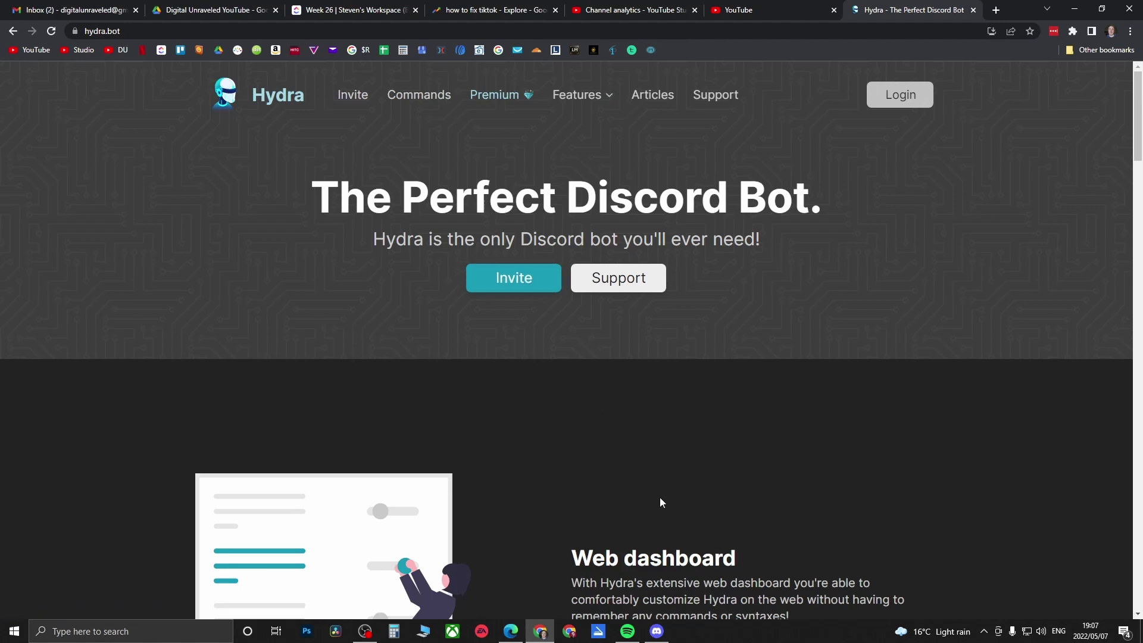
mouse_move(656, 631)
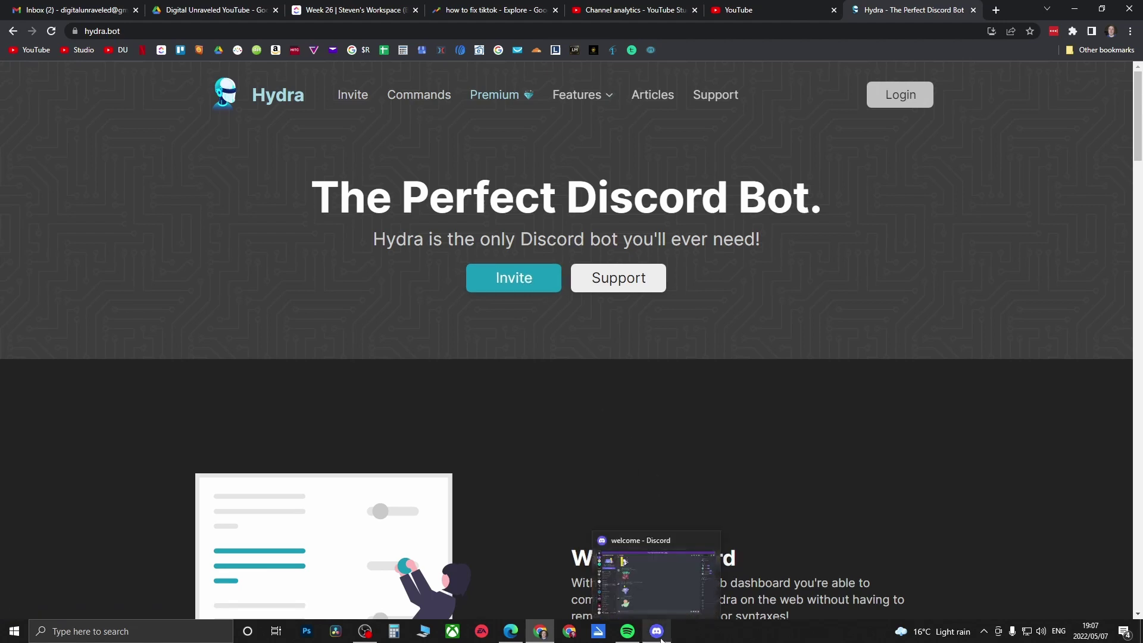
Bring Discord to the front and join the server's 'music' voice channel
left_click(661, 639)
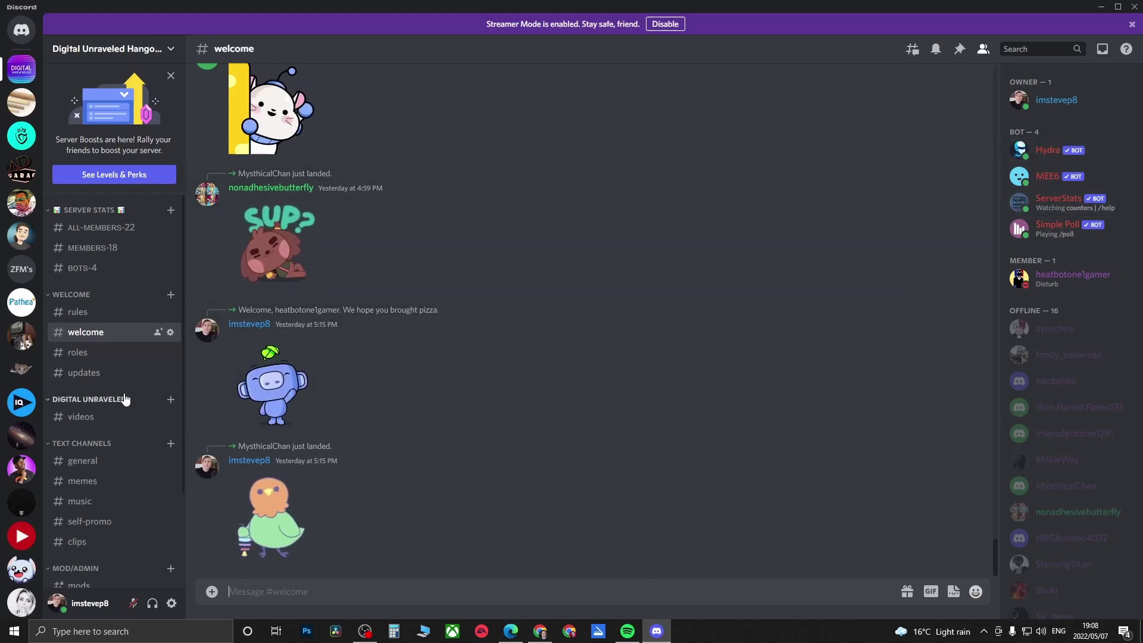
scroll(123, 397, "down", 2)
scroll(125, 398, "down", 1)
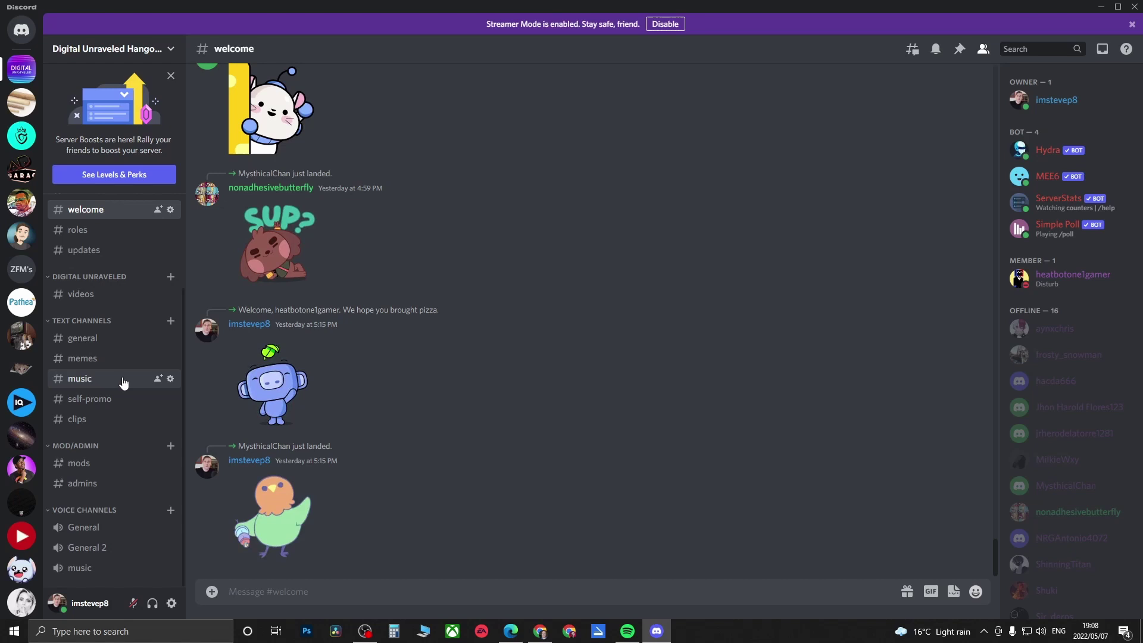
left_click(101, 571)
scroll(136, 482, "down", 2)
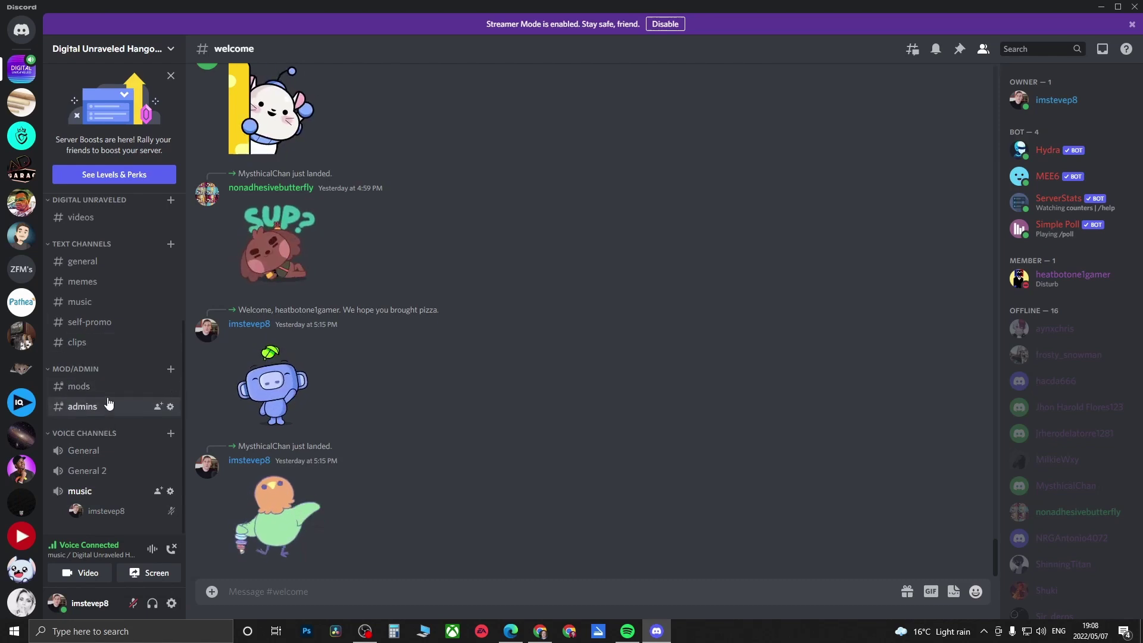
scroll(105, 374, "up", 2)
Review Hydra's earlier messages in #music, then mute the speakers from the taskbar volume flyout
left_click(111, 360)
scroll(591, 395, "up", 5)
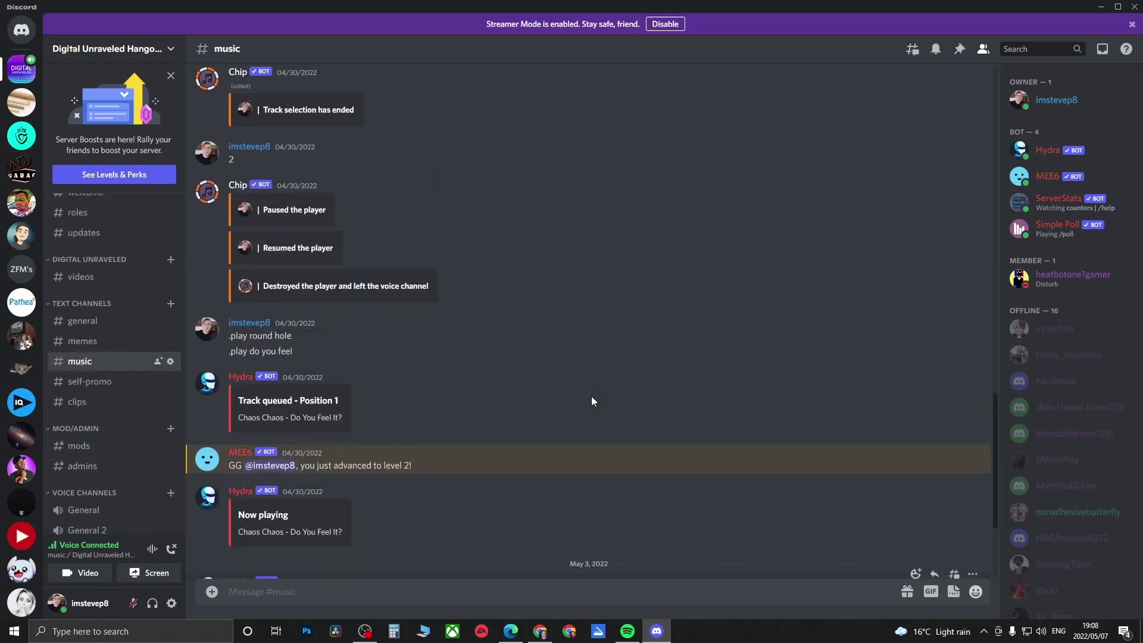
scroll(591, 395, "up", 5)
scroll(591, 396, "up", 5)
scroll(591, 400, "up", 5)
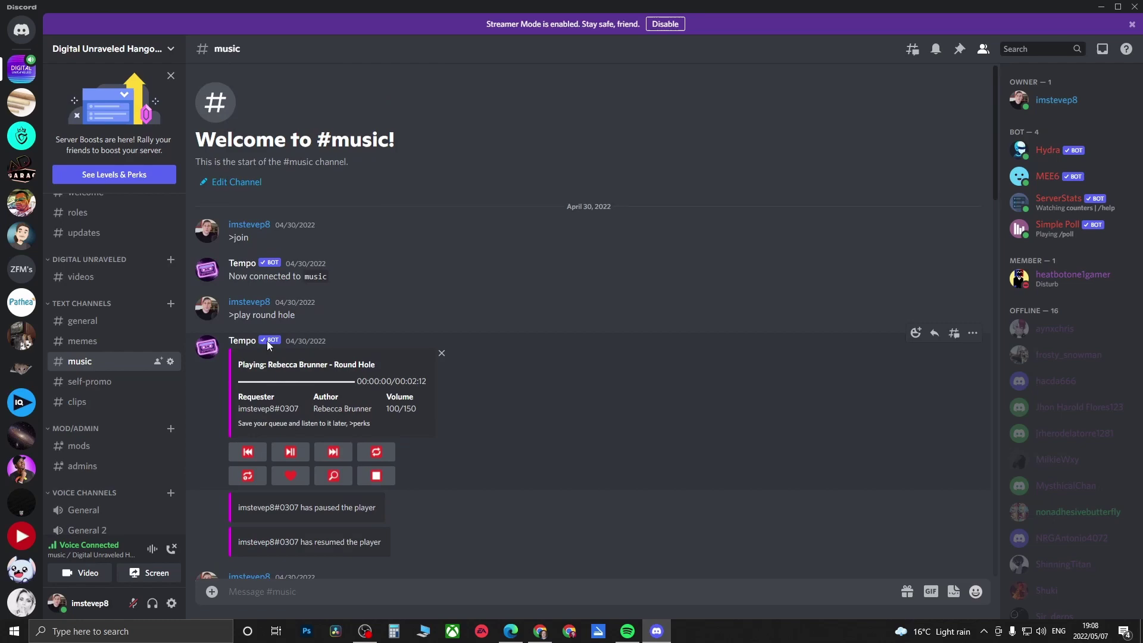
scroll(758, 407, "down", 4)
scroll(714, 404, "down", 2)
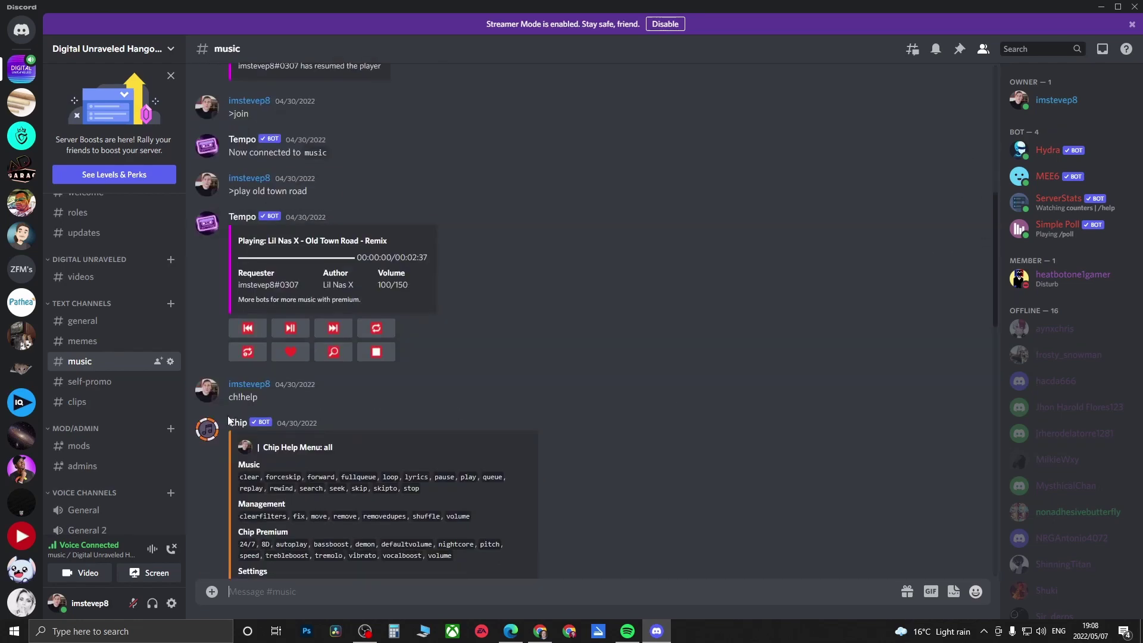
scroll(563, 371, "down", 2)
scroll(570, 372, "down", 3)
scroll(570, 373, "down", 3)
scroll(570, 372, "down", 1)
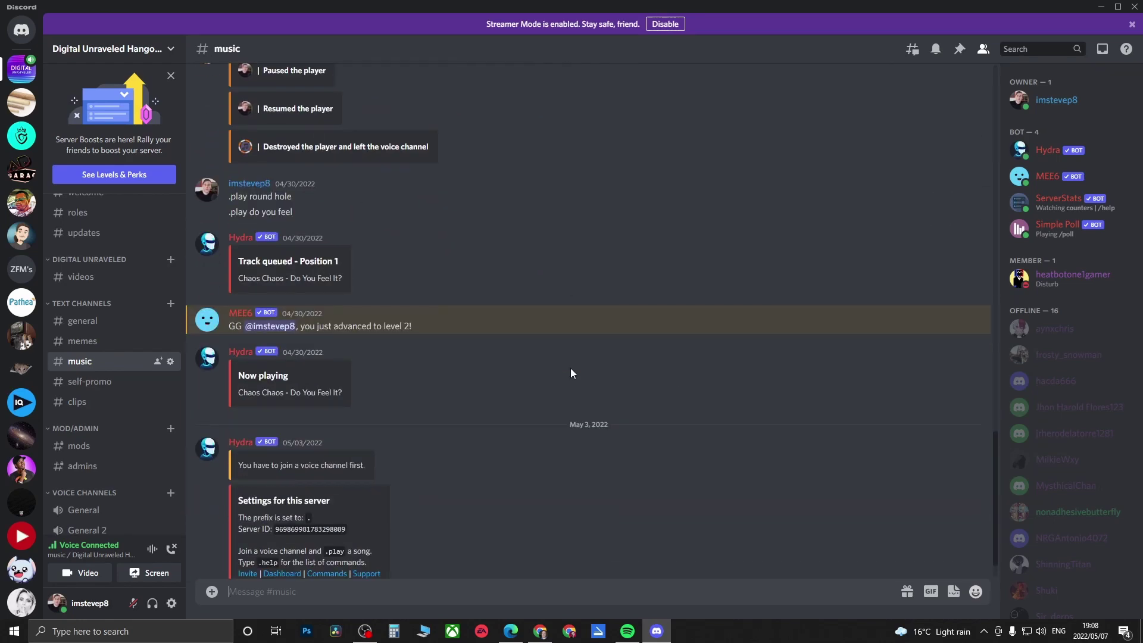
scroll(571, 375, "down", 1)
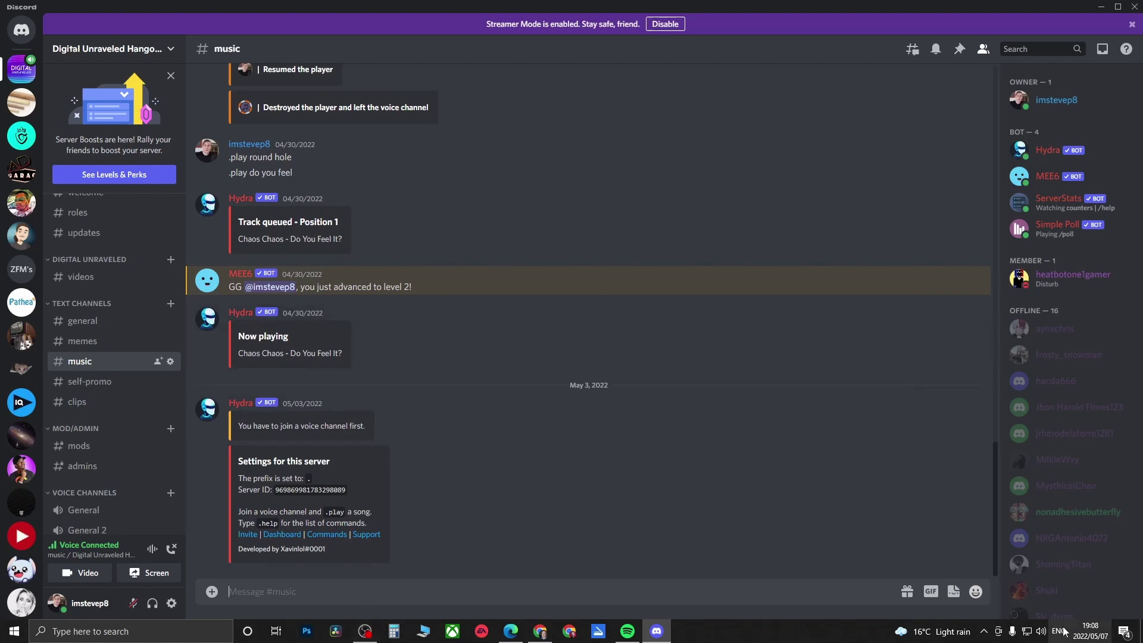
left_click(1041, 631)
left_click(949, 603)
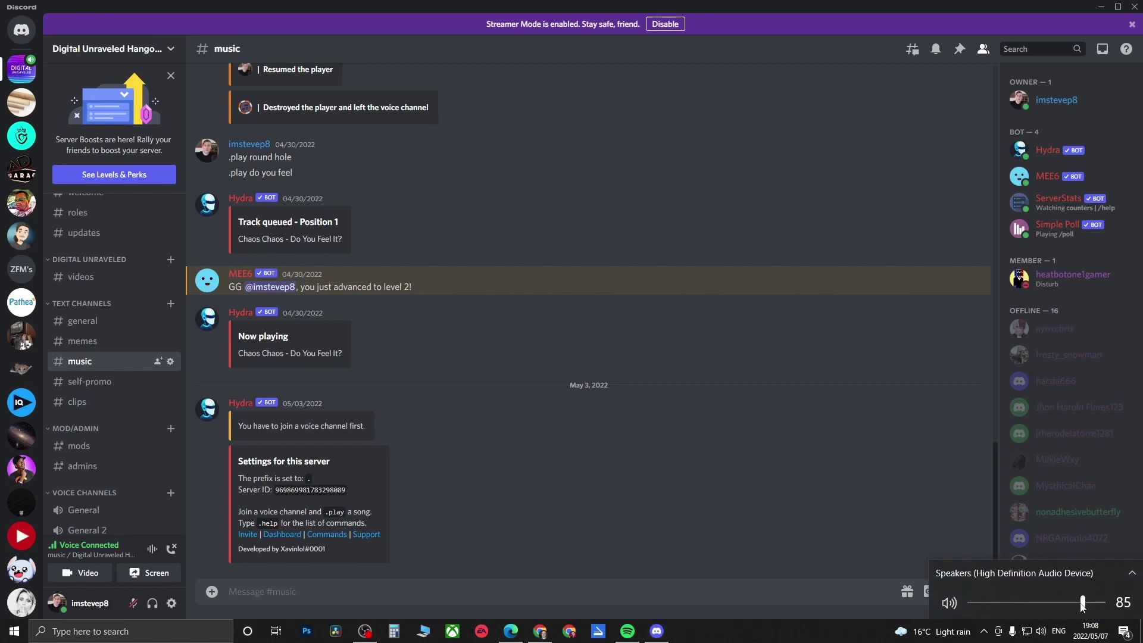
left_click(566, 591)
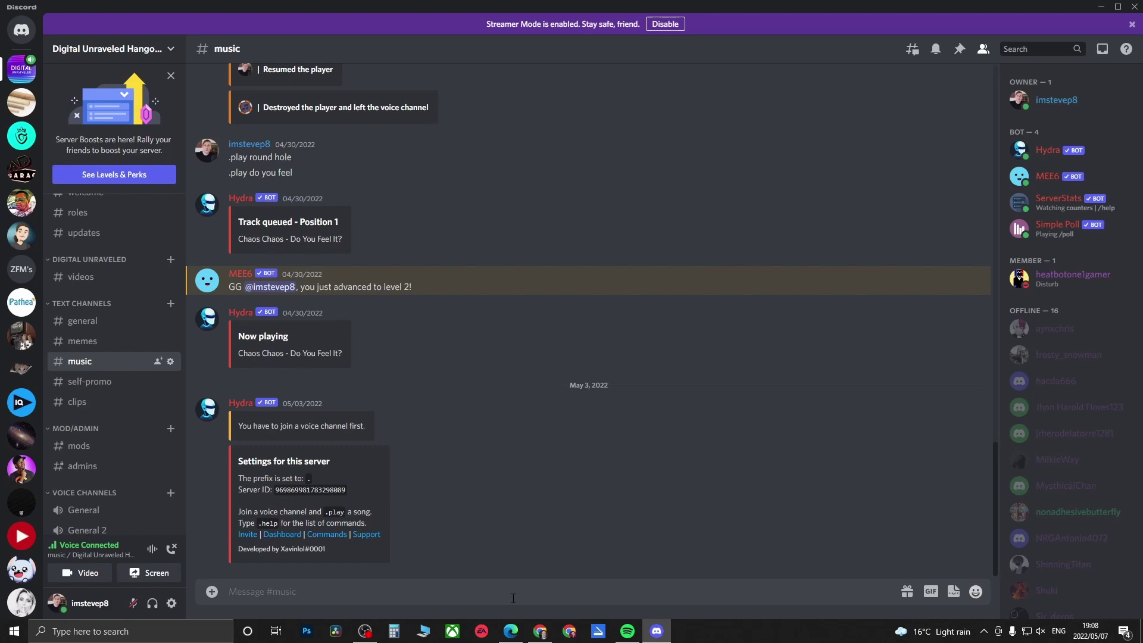
type(".")
type("ou feel")
Send '.play do you feel' in #music to start 'Chaos Chaos - Do You Feel It?'
key("Return")
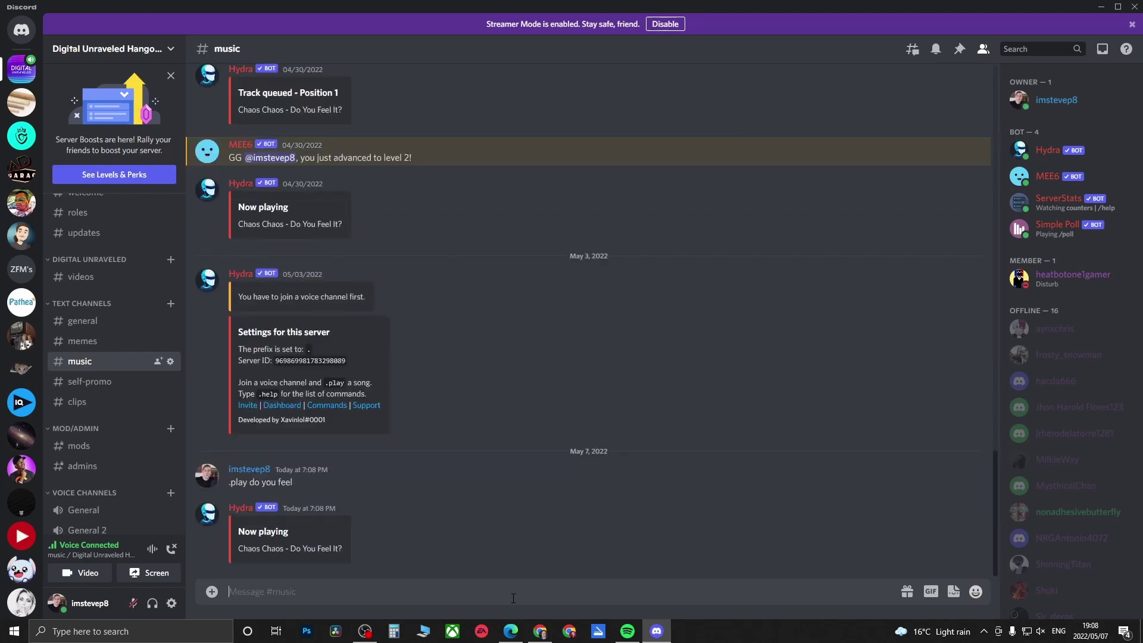
mouse_move(589, 532)
mouse_move(252, 485)
scroll(117, 454, "down", 2)
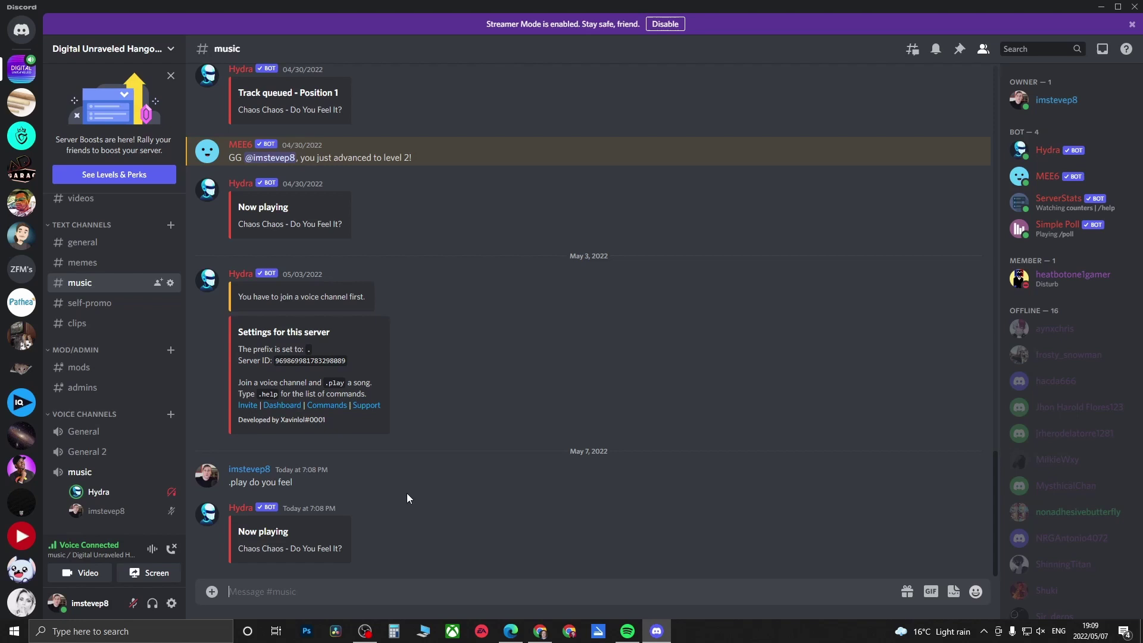
type(".play")
type(" old to")
type("wn road")
Send '.play old town road' in #music to queue it next
key("Return")
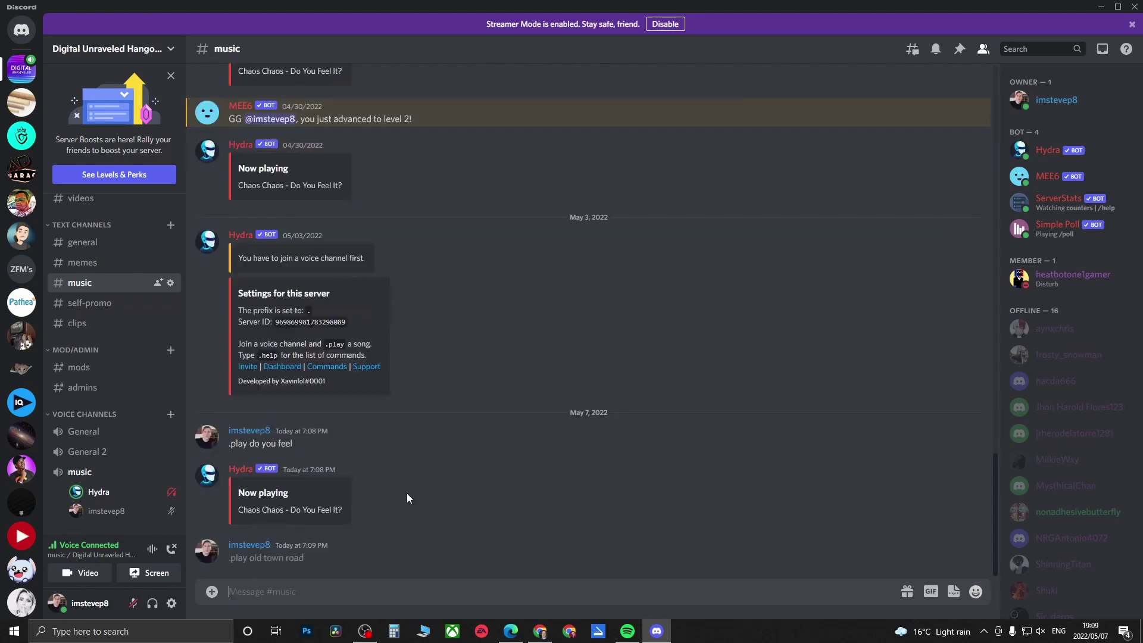